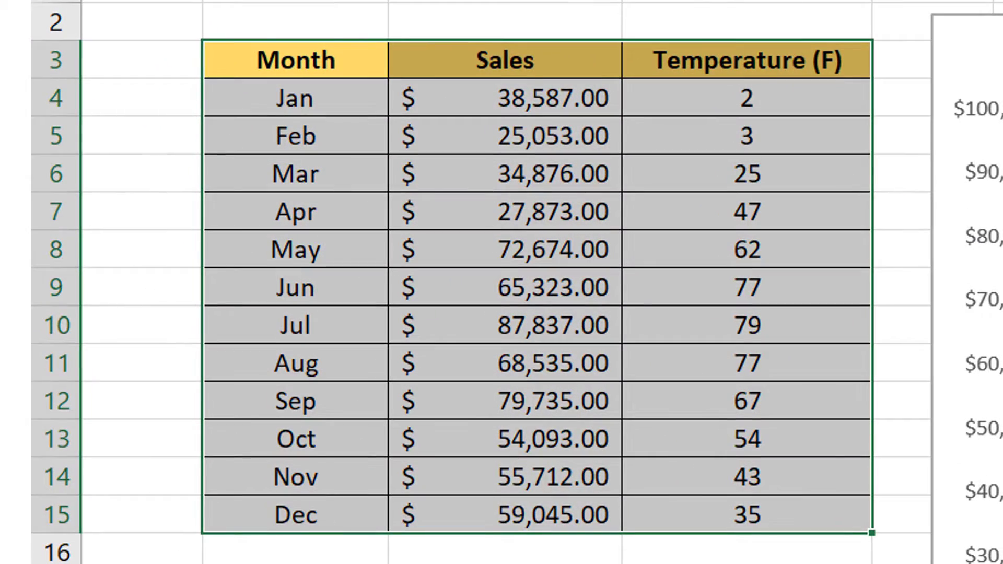
Select the chart to reveal its Month, Sales and Temperature (F) source ranges
left_click(1000, 201)
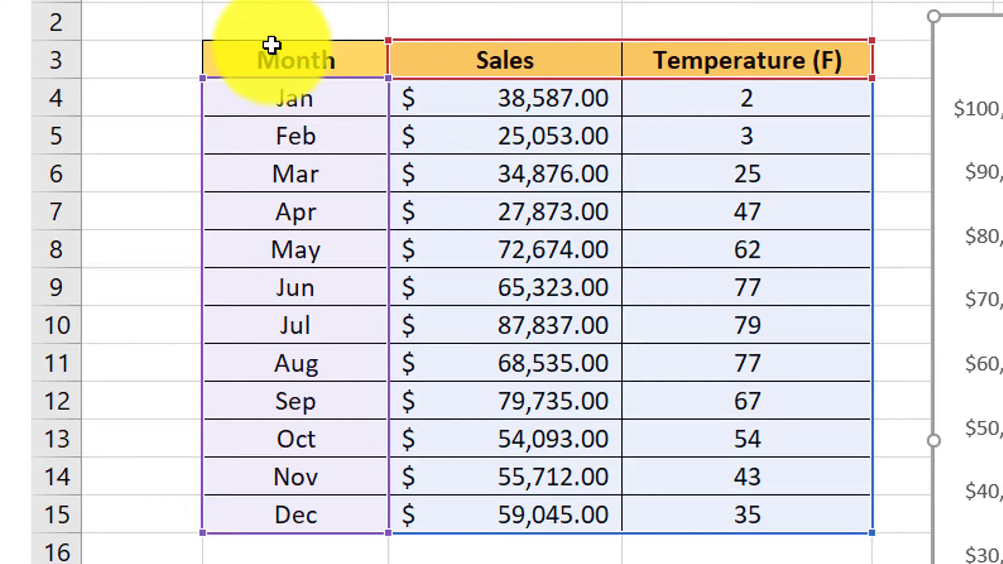
left_click_drag(286, 58, 807, 515)
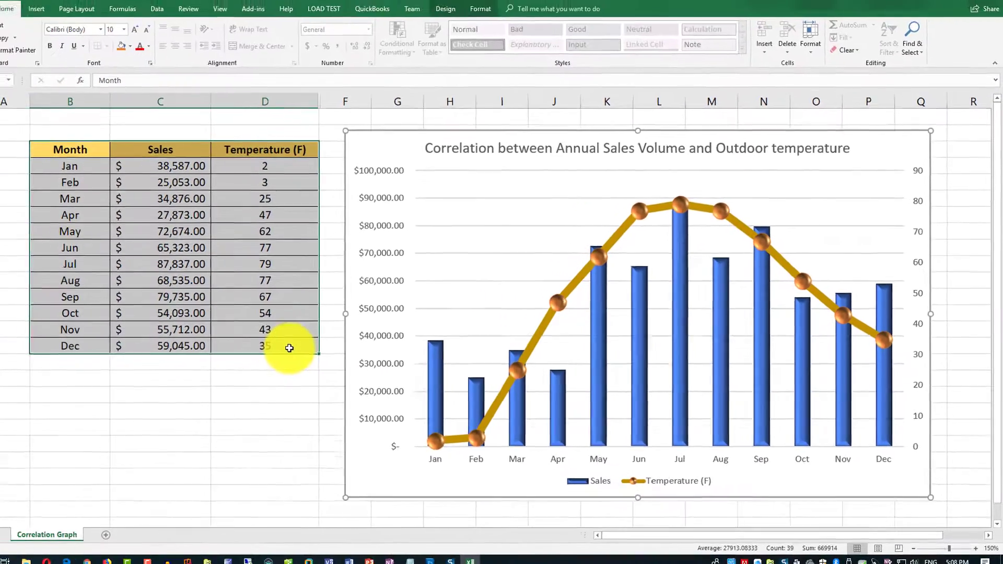
key("Escape")
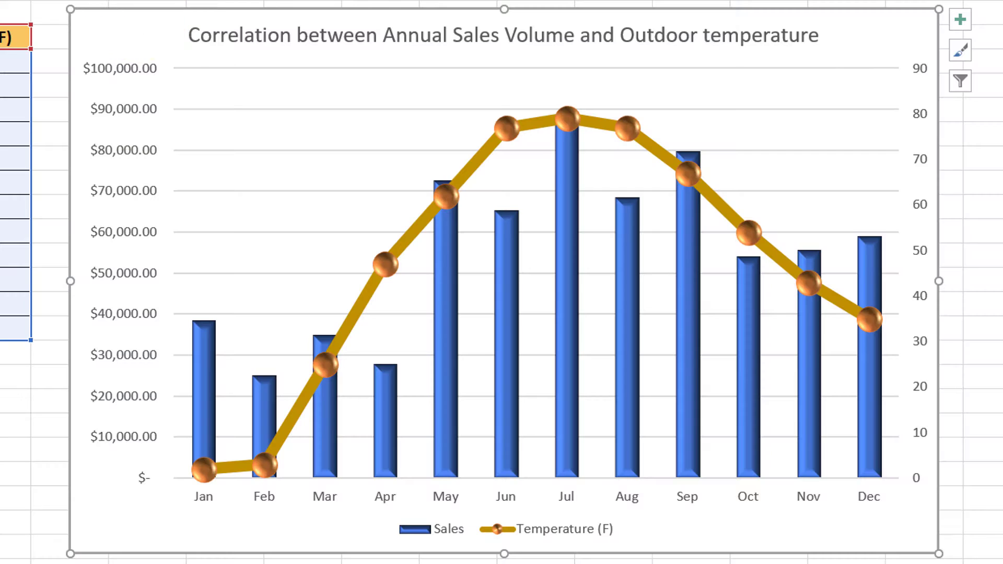
left_click_drag(10, 37, 5, 334)
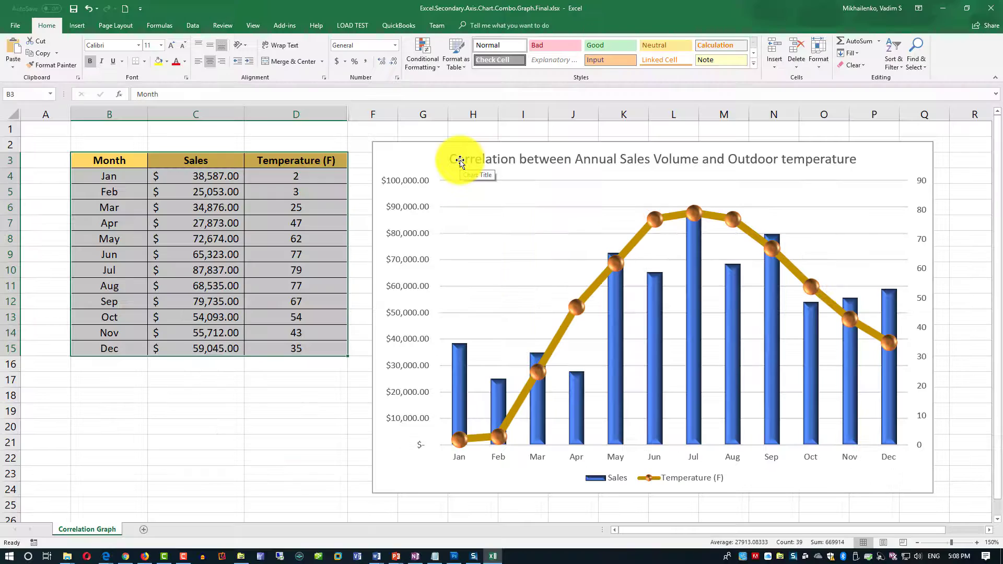
Select the chart title text, then play the Discount chart as a slide show
double_click(205, 36)
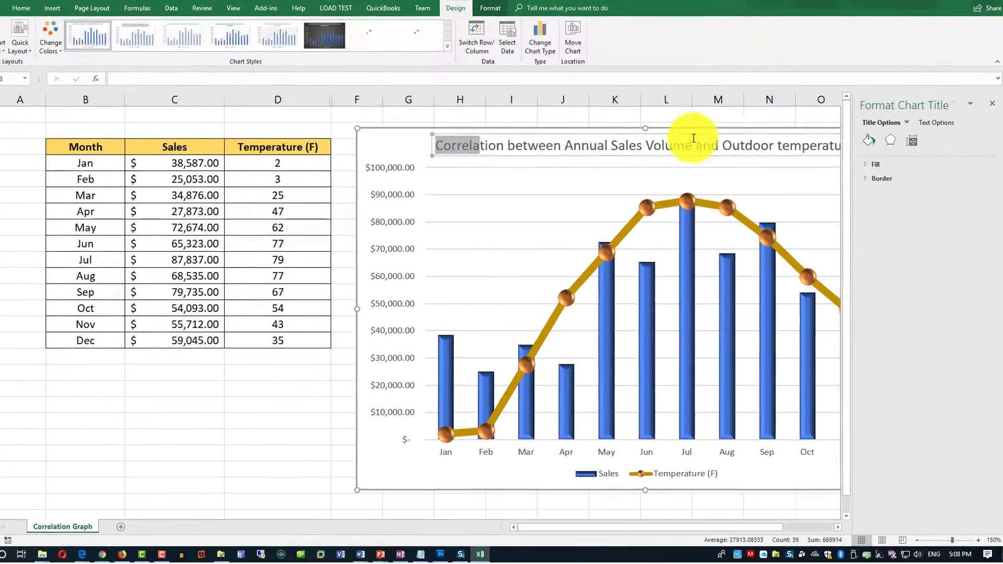
left_click_drag(694, 138, 835, 140)
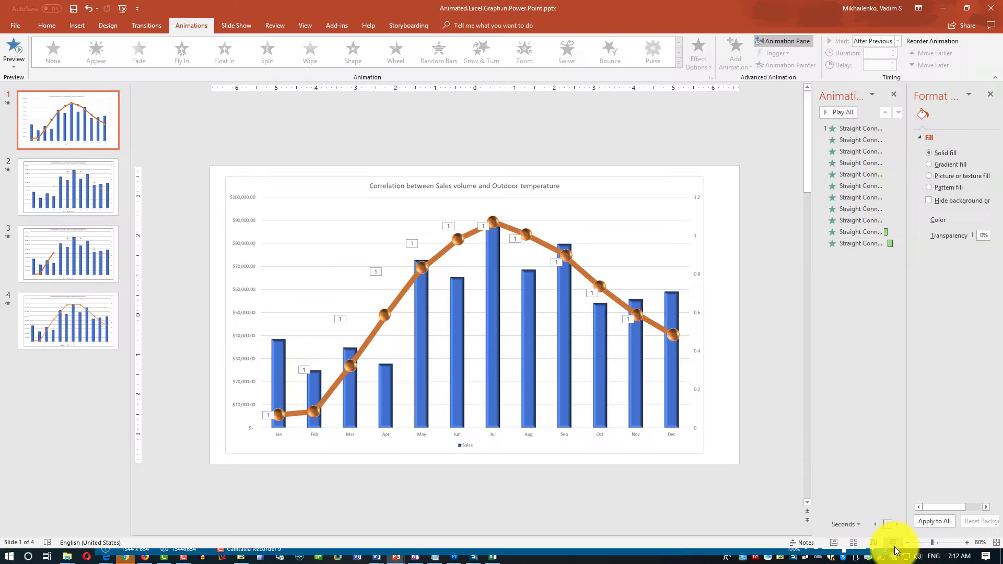
left_click(895, 547)
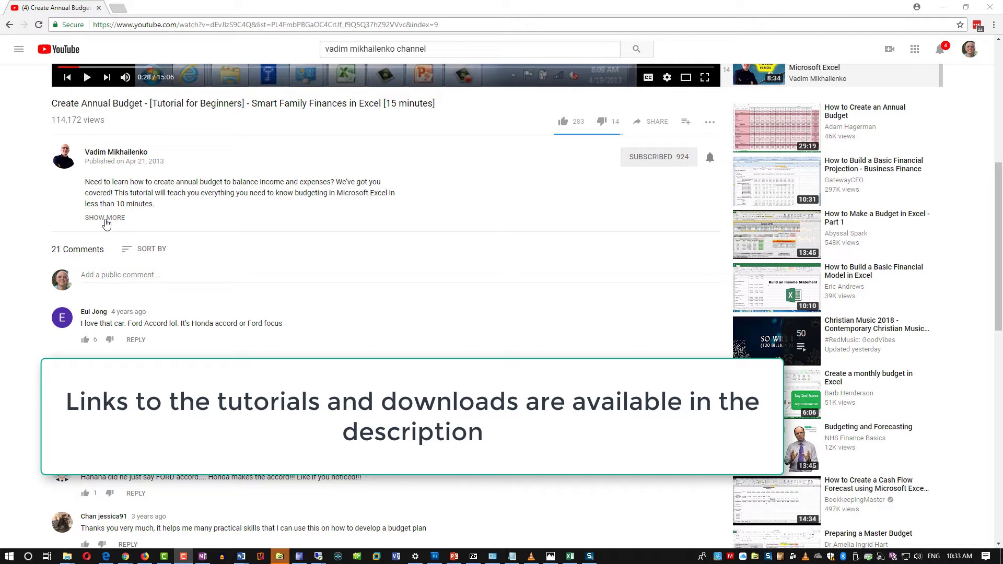
Expand the video's description with SHOW MORE and scroll to the tutorial and download links
left_click(106, 221)
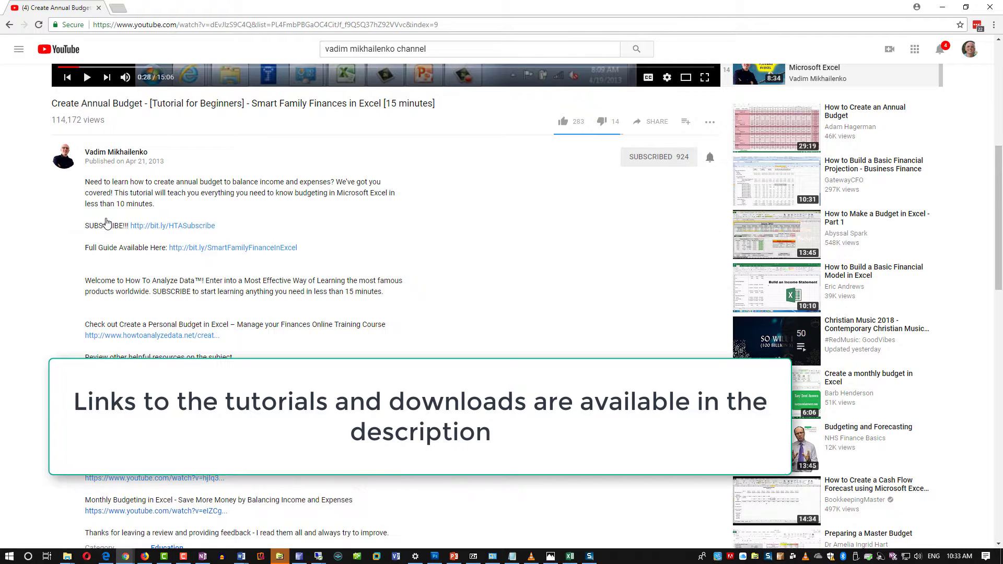
scroll(380, 199, "down", 2)
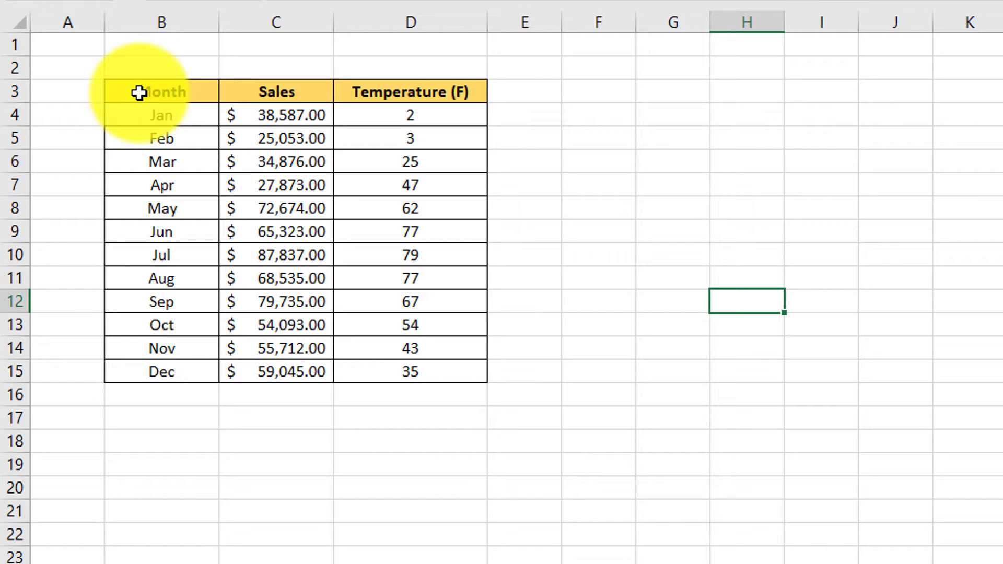
Demonstrate selecting B3:C15 (Month and Sales), then D3:D15 (Temperature (F))
left_click_drag(139, 92, 310, 375)
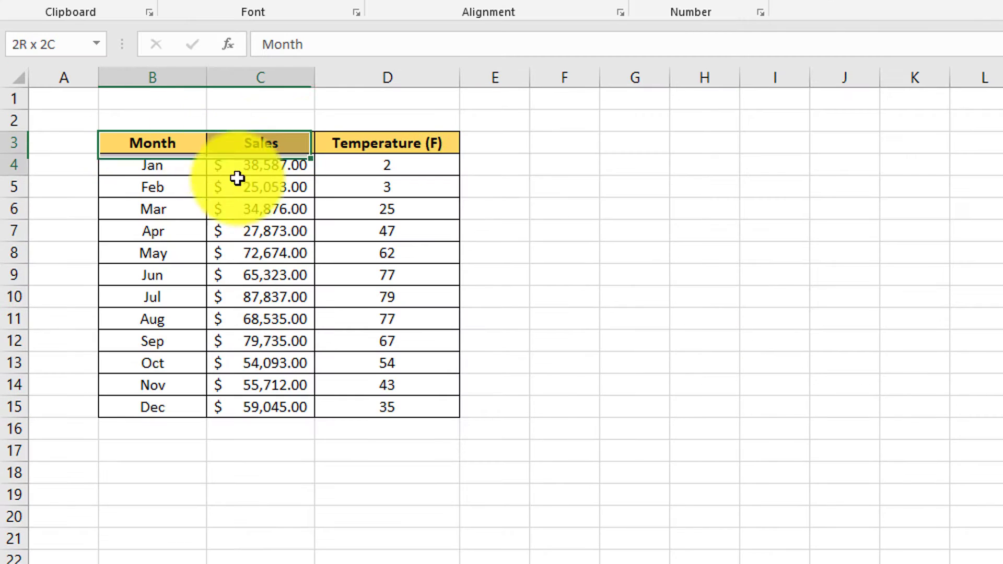
left_click_drag(293, 410, 293, 411)
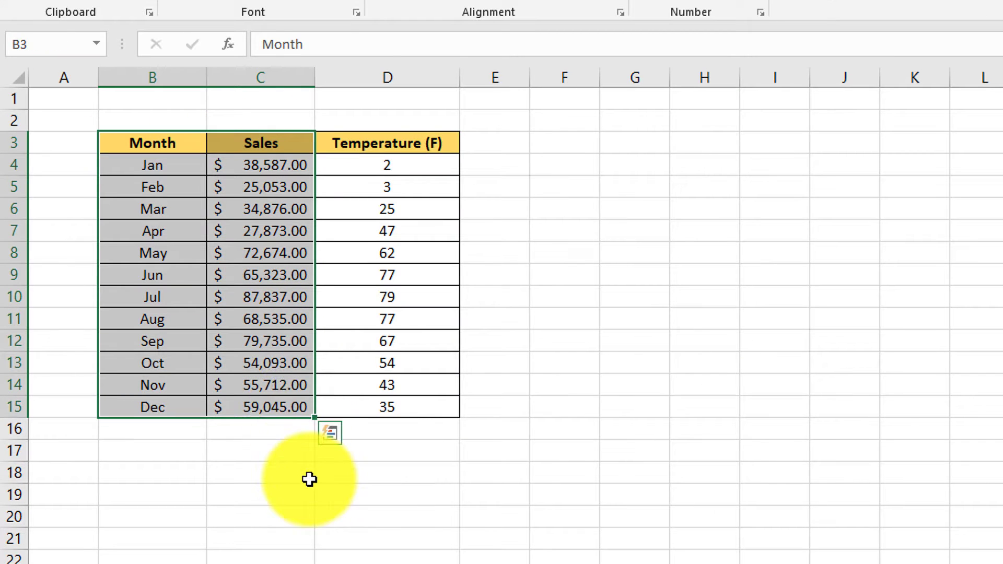
left_click(294, 474)
left_click(392, 142)
left_click_drag(391, 142, 385, 408)
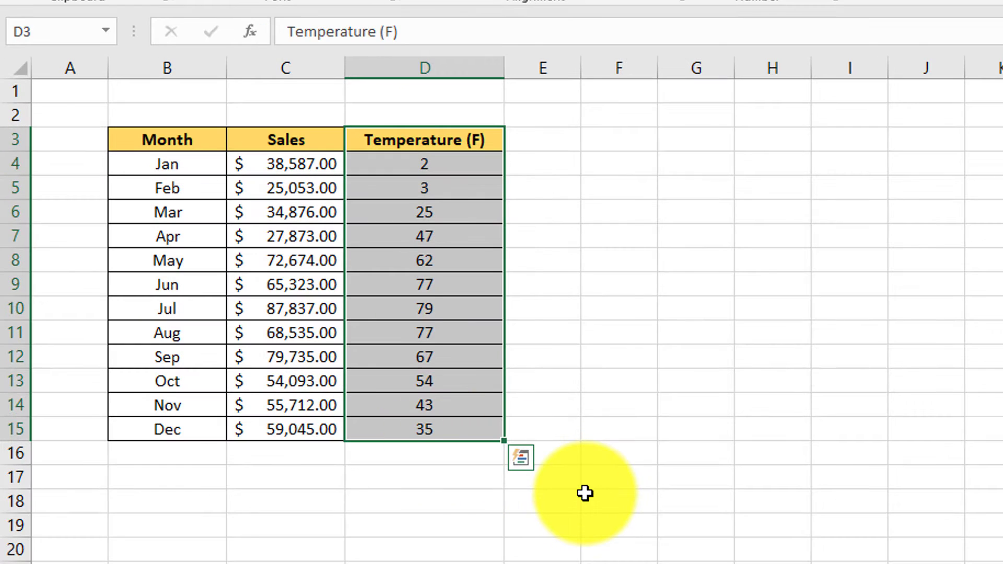
left_click(620, 500)
Select the whole table B3:D15, from the Month header down, headers included
left_click(167, 139)
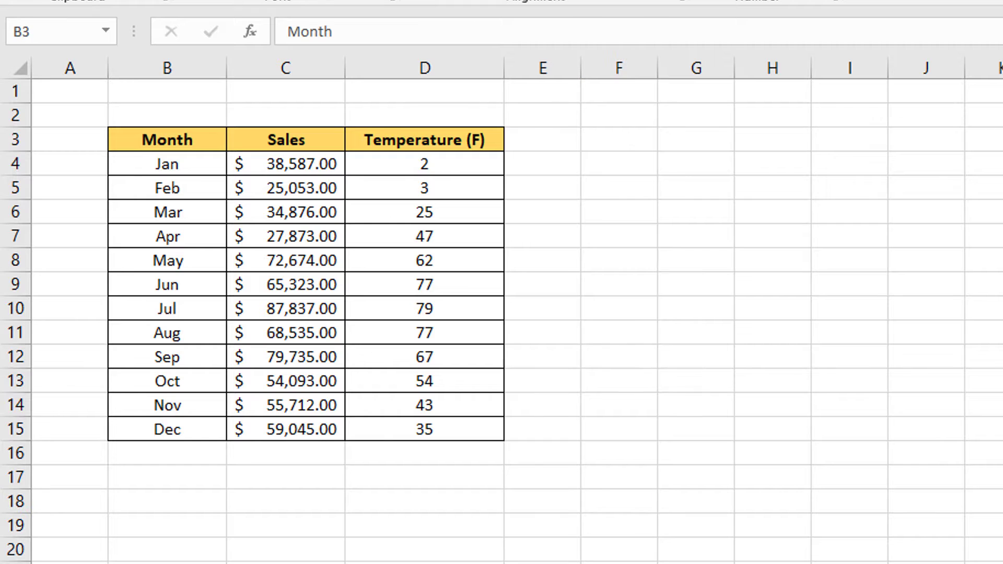
key("ctrl+a")
left_click_drag(155, 139, 448, 417)
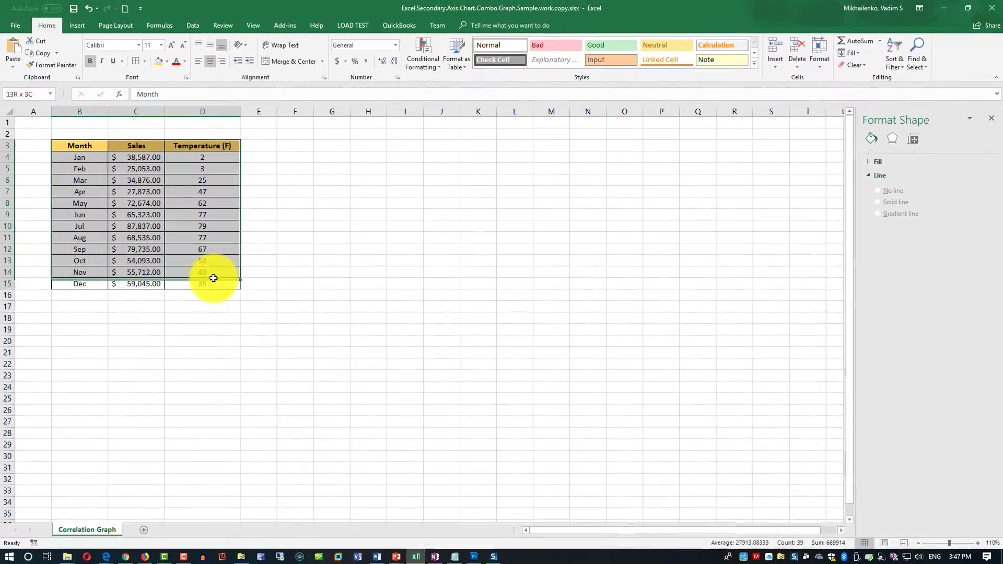
With B3:D15 selected, browse the Insert ribbon's Combo chart types without choosing one
left_click_drag(213, 278, 211, 281)
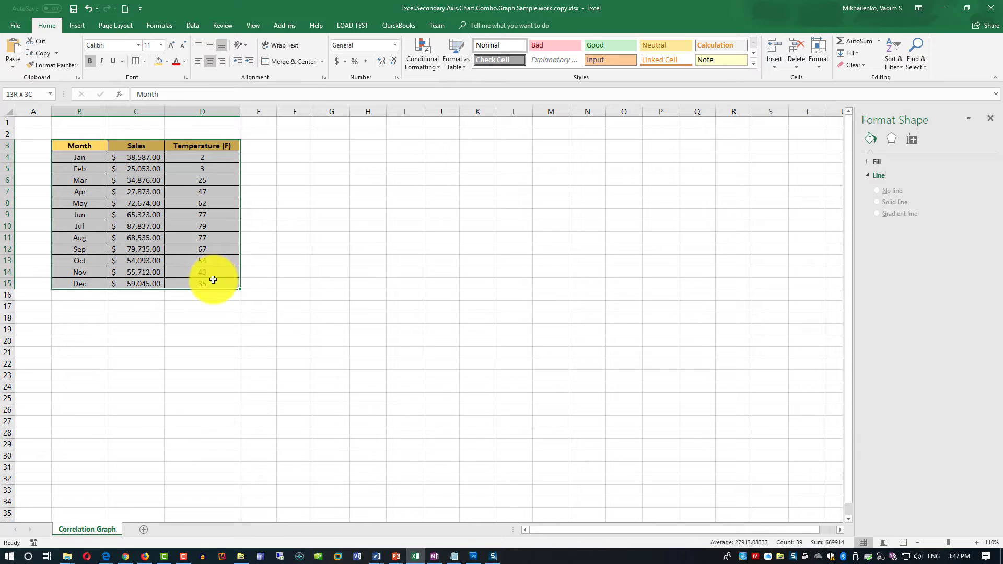
left_click(80, 25)
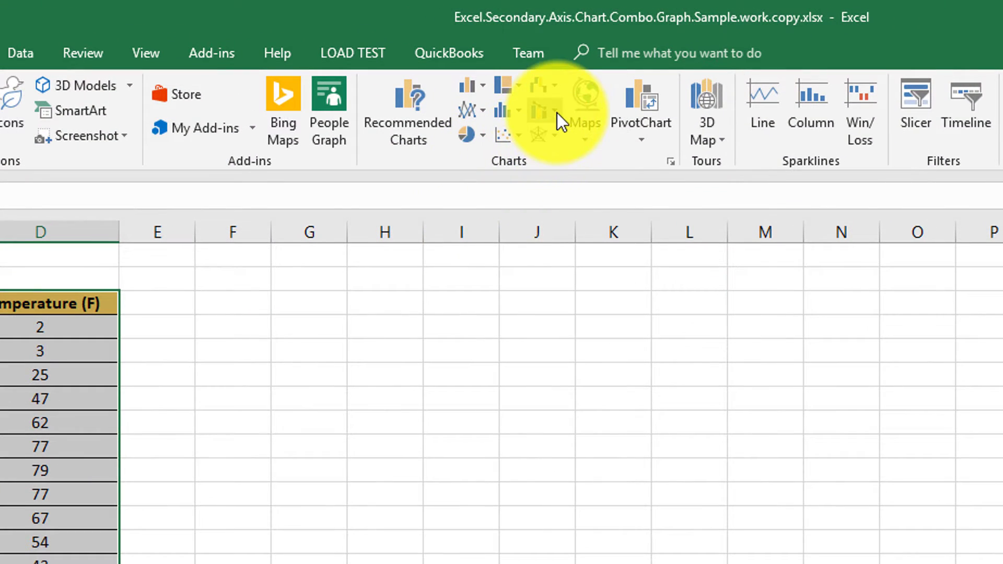
left_click(557, 113)
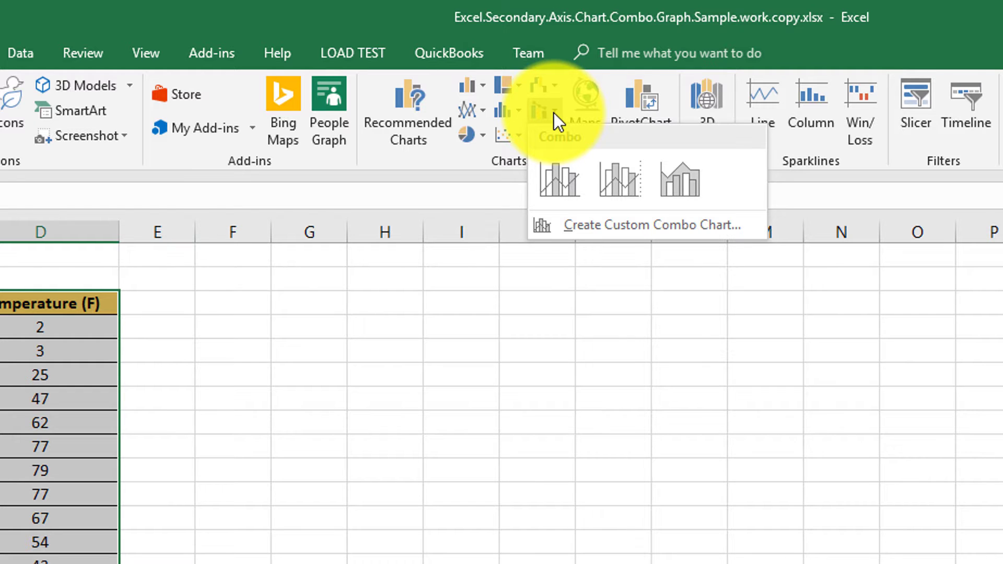
left_click(554, 113)
left_click(543, 113)
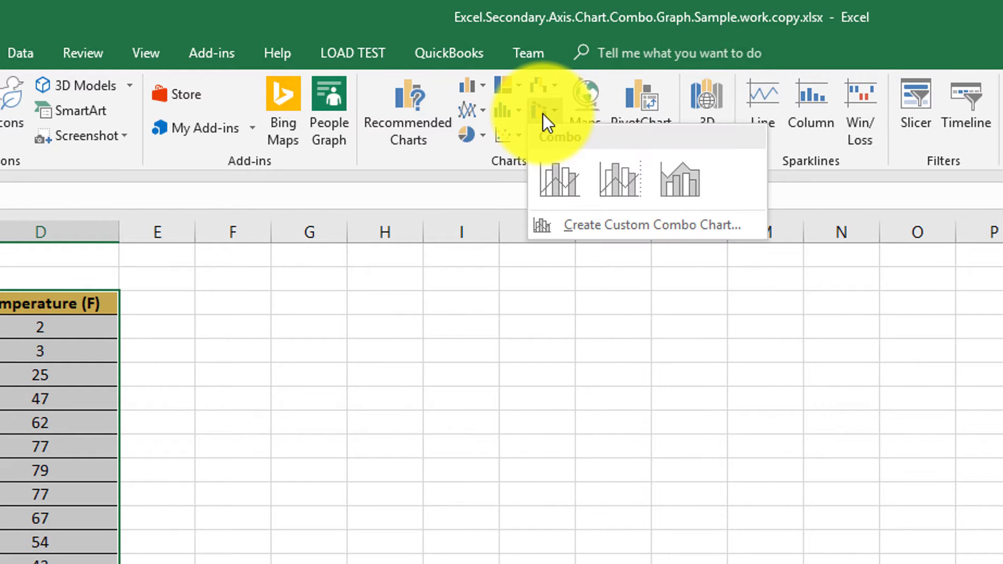
left_click(559, 111)
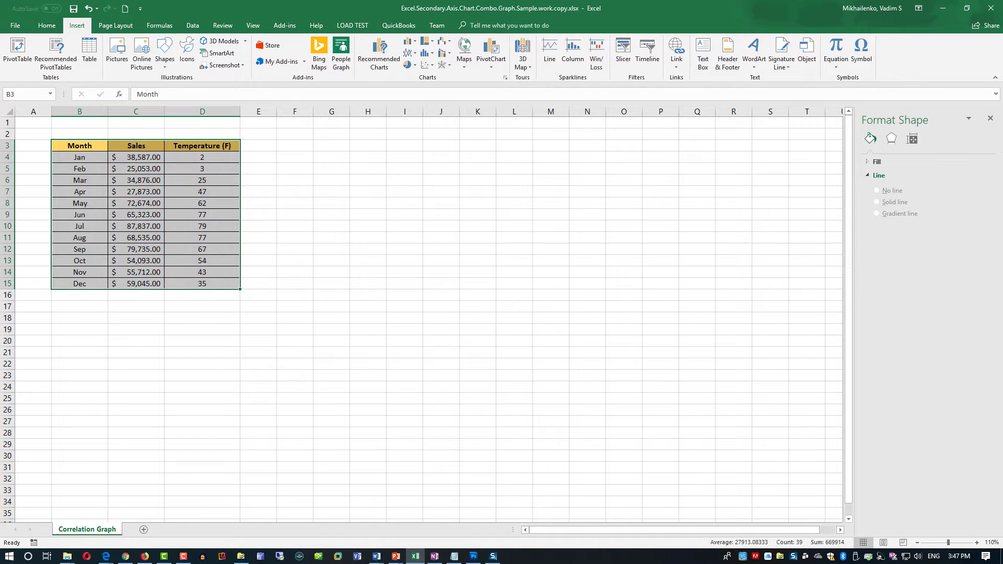
Select B3:D15 and insert a Clustered Column – Line on Secondary Axis combo chart
left_click(80, 145)
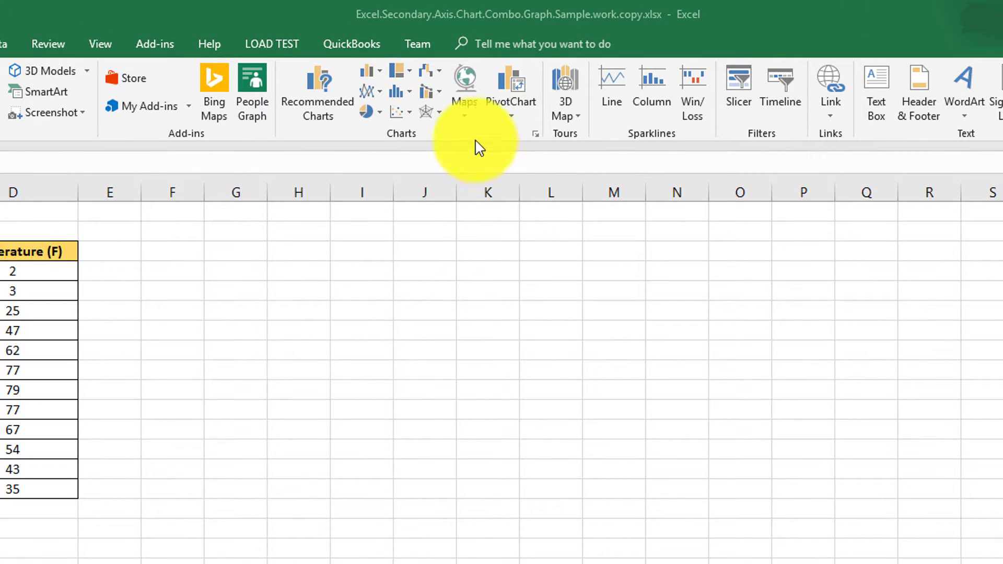
key("shift+Right")
left_click(437, 97)
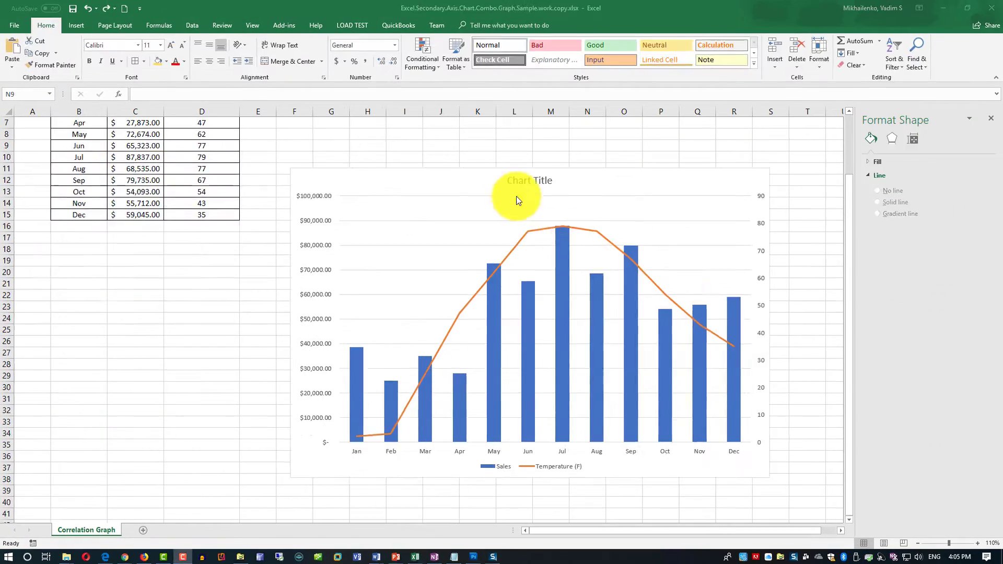
Replace the Chart Title placeholder with 'Correlation between Sales Volume and Average Outdoor temperature'
left_click(522, 180)
type("Correlation between Sales")
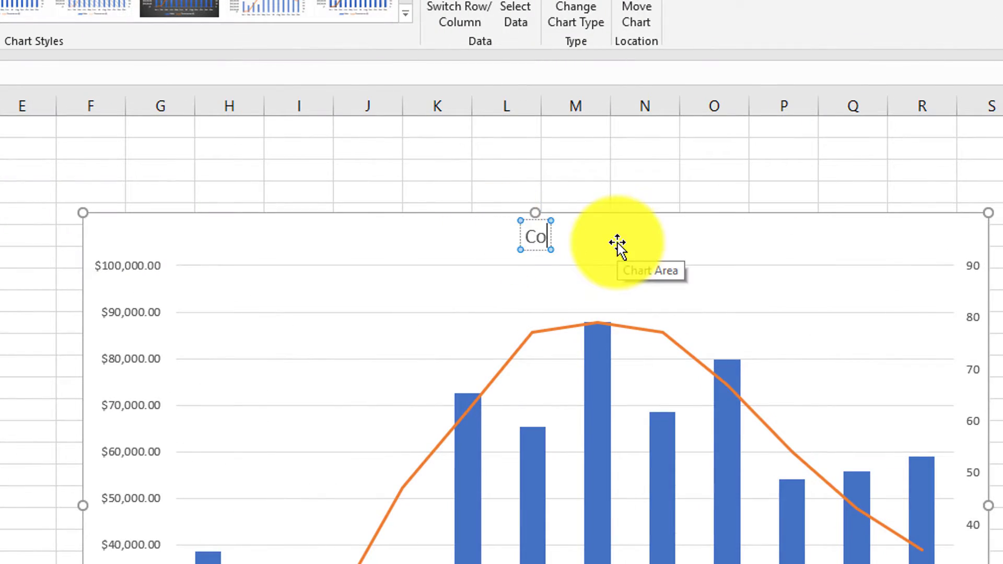
type(" Volume and Average Outdoor tempe")
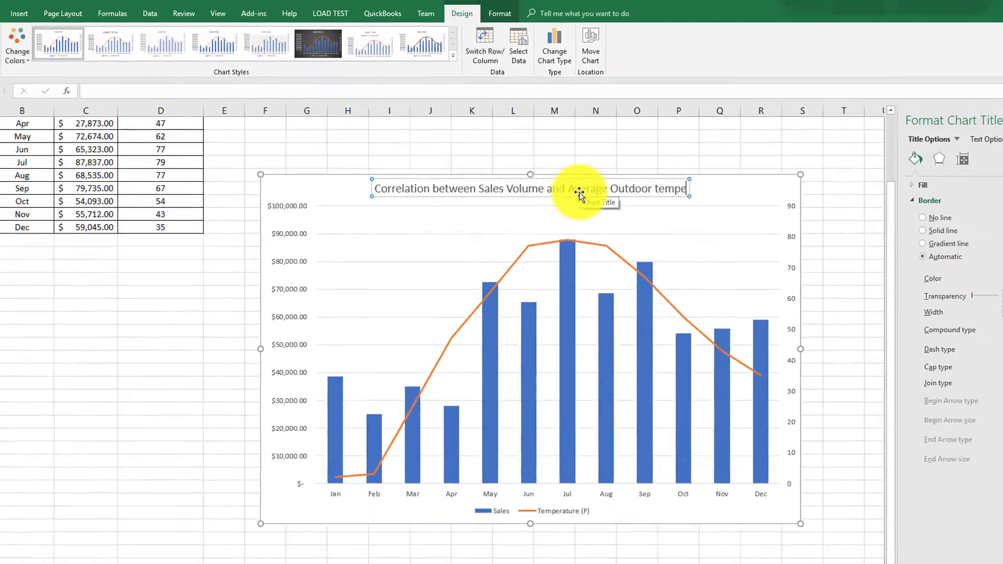
type("rature")
key("Escape")
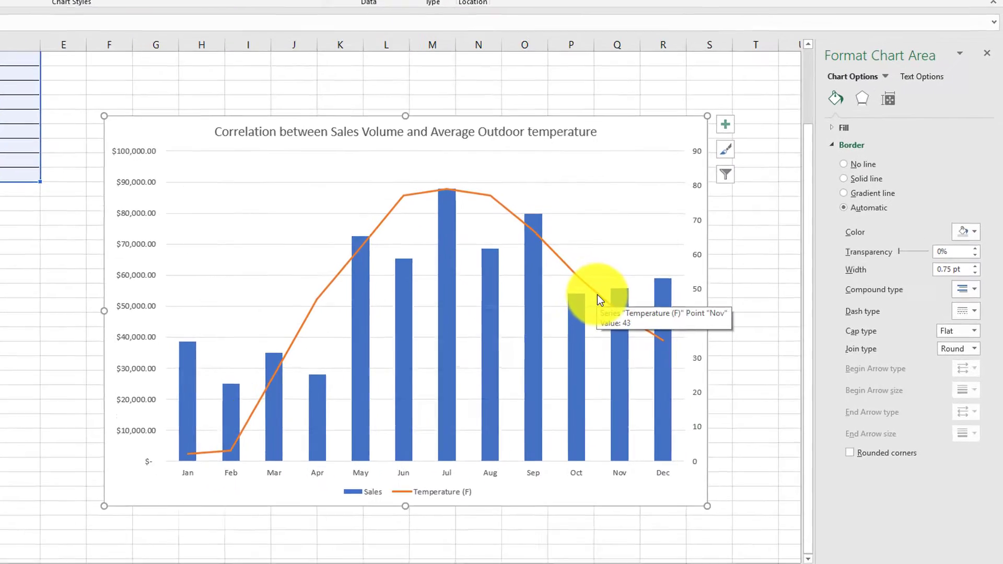
Make the Temperature series a solid line 7 pt wide
left_click(598, 299)
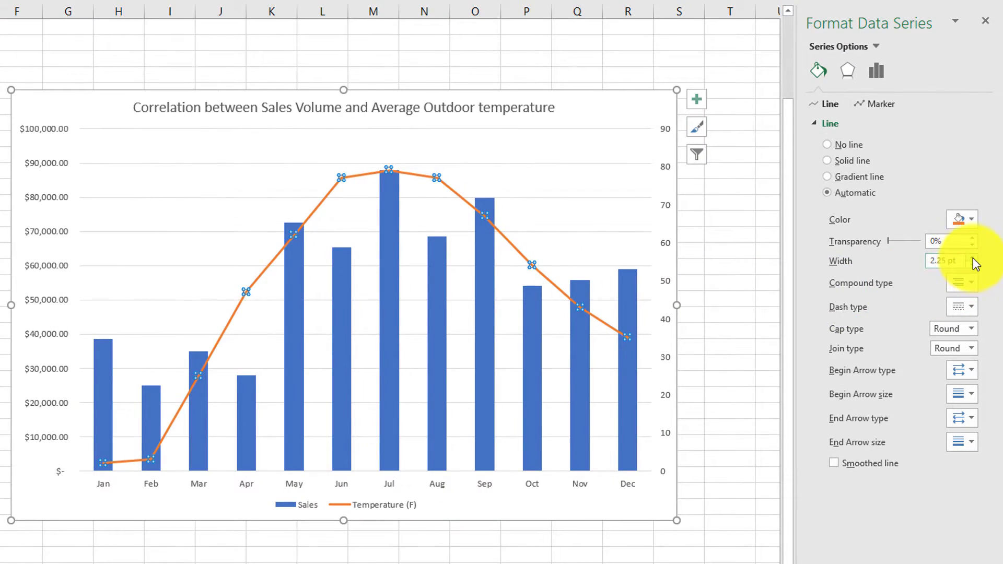
left_click(973, 258)
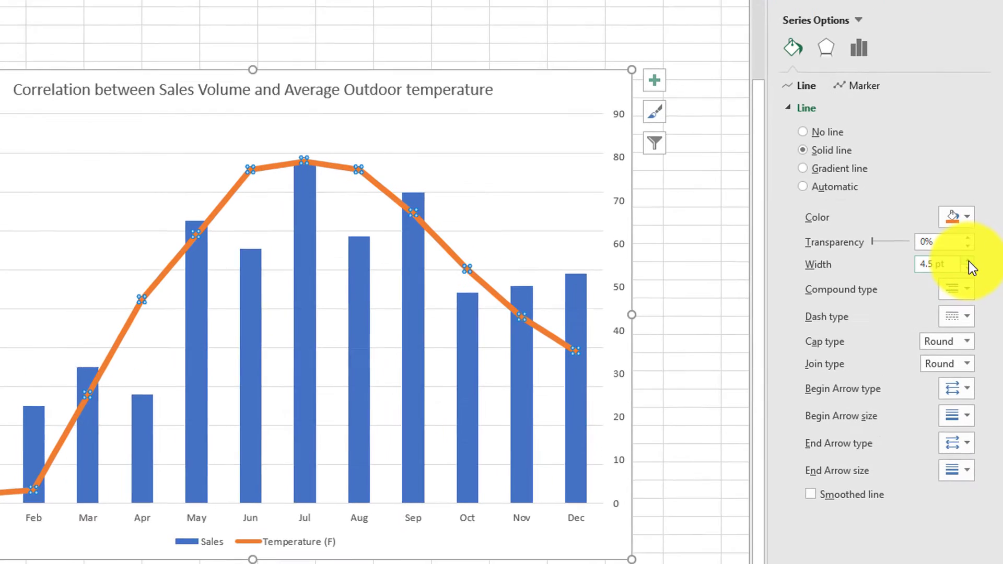
left_click(969, 259)
left_click(969, 260)
left_click(969, 260)
left_click(969, 259)
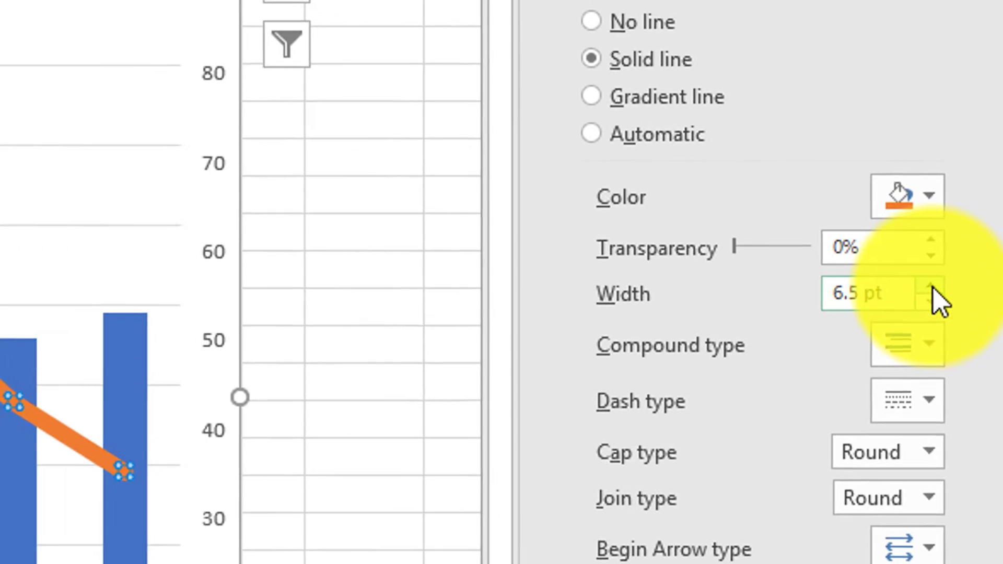
left_click(932, 287)
left_click(932, 287)
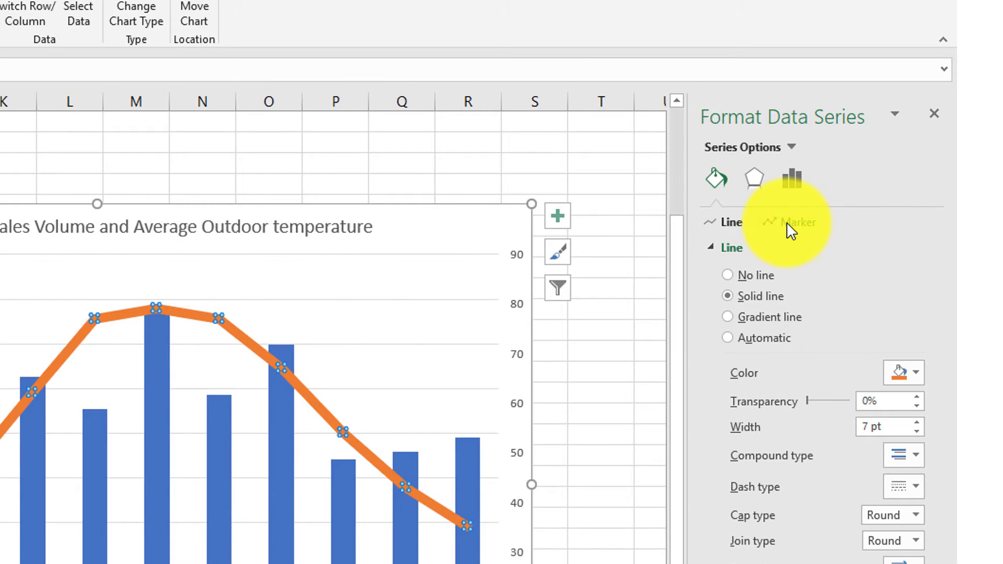
Give the Temperature line built-in circular markers of size 17
left_click(786, 221)
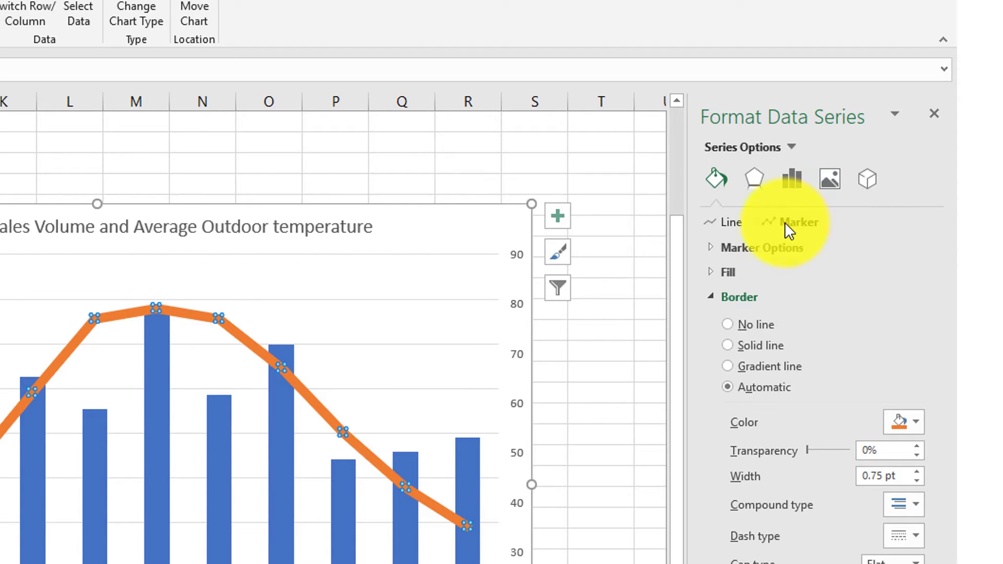
left_click(708, 247)
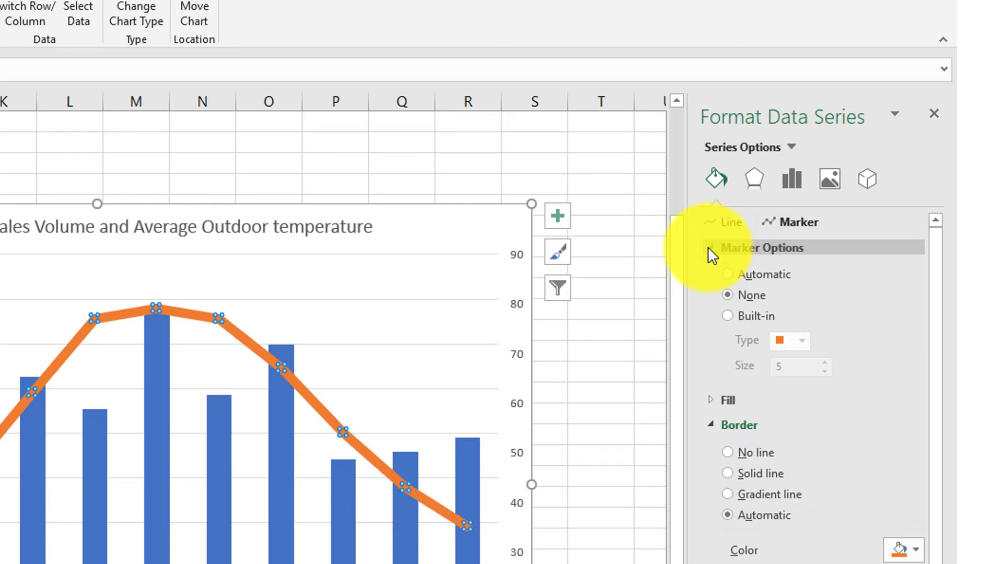
left_click(727, 316)
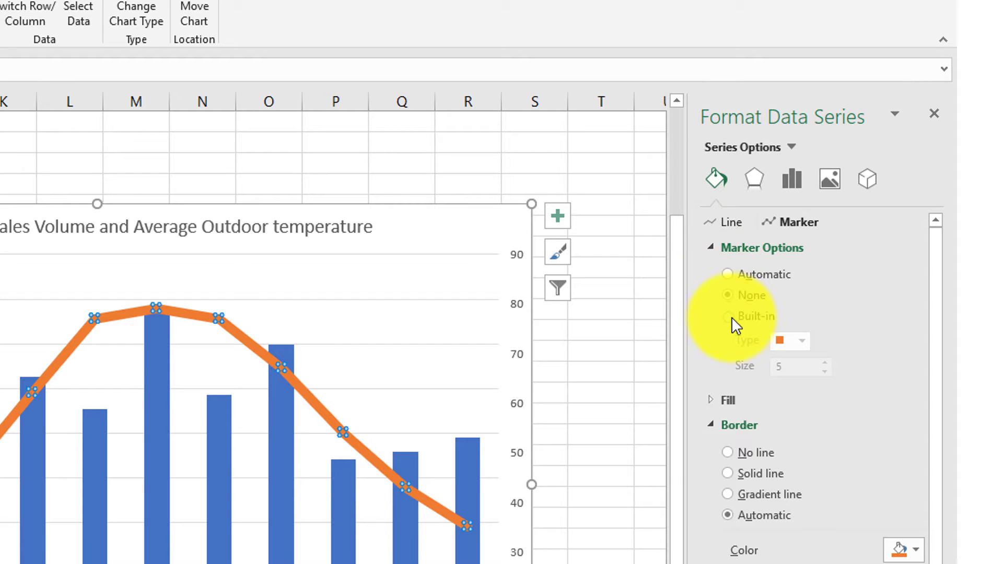
left_click(802, 342)
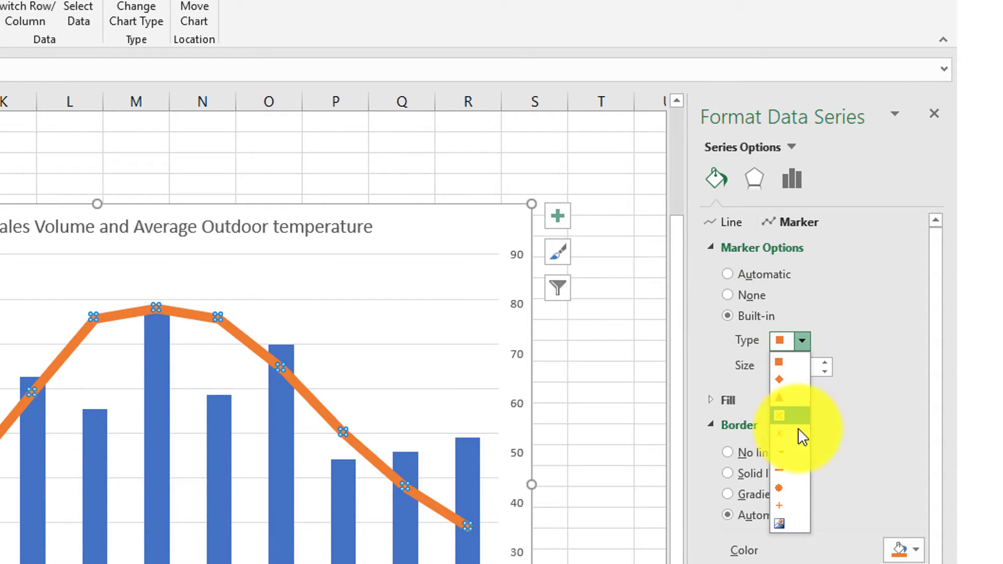
left_click(780, 489)
left_click(824, 362)
left_click(824, 362)
left_click(824, 362)
left_click(824, 362)
left_click(825, 362)
left_click(824, 362)
left_click(824, 362)
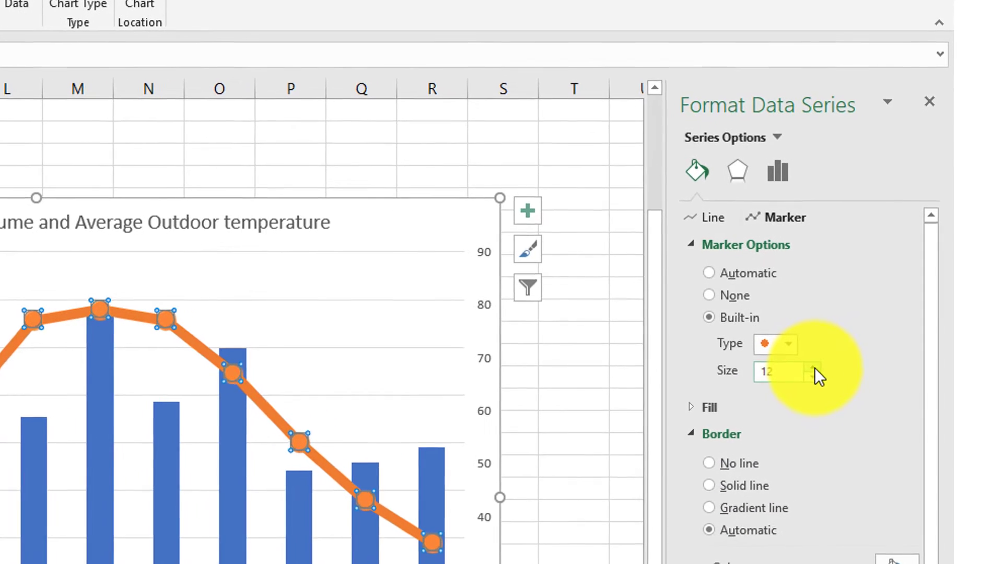
left_click(813, 367)
left_click(812, 367)
left_click(813, 367)
left_click(813, 368)
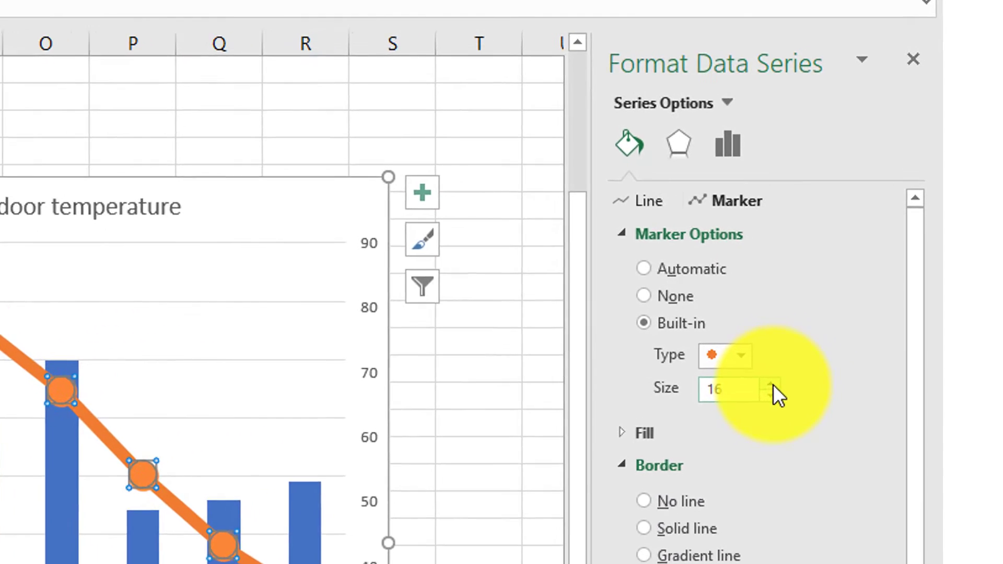
left_click(772, 384)
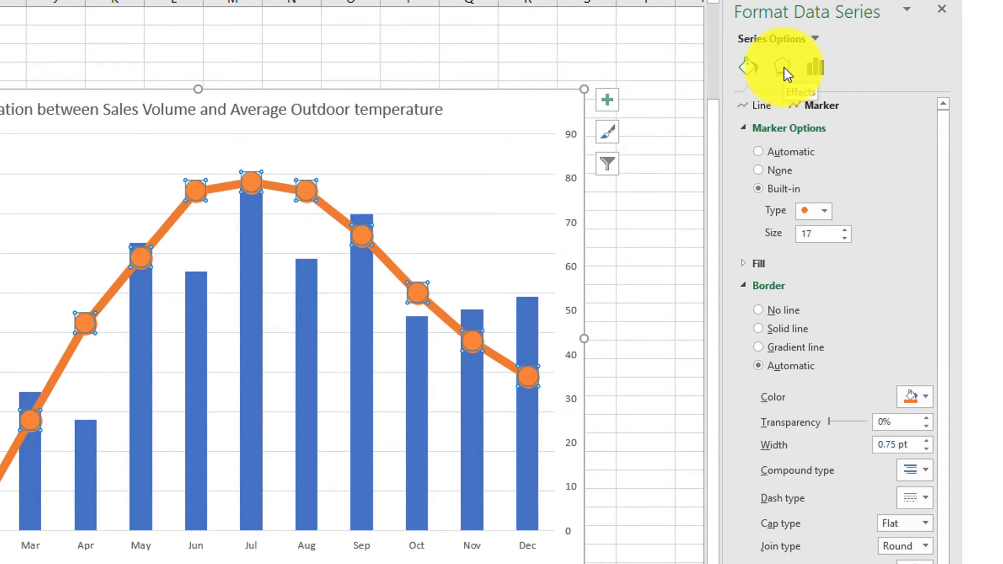
In 3-D Format, apply a 6 pt Top bevel and a Special Effect material to the markers
left_click(784, 66)
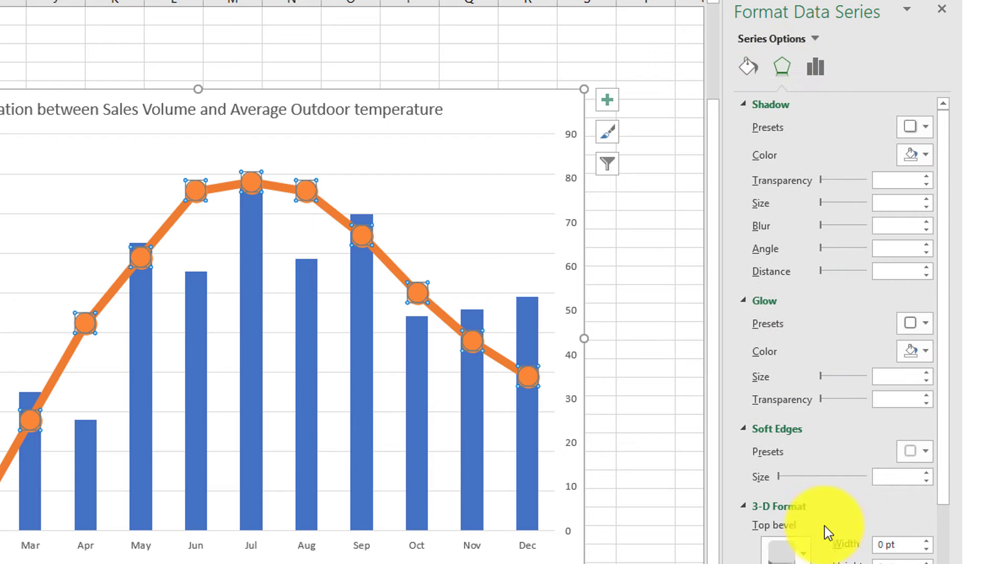
scroll(935, 470, "down", 5)
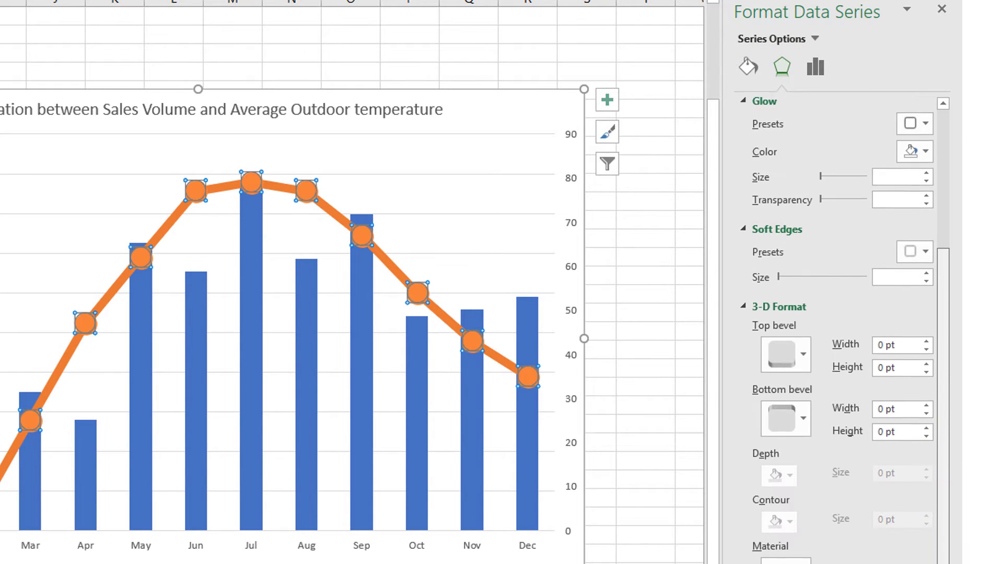
left_click(803, 340)
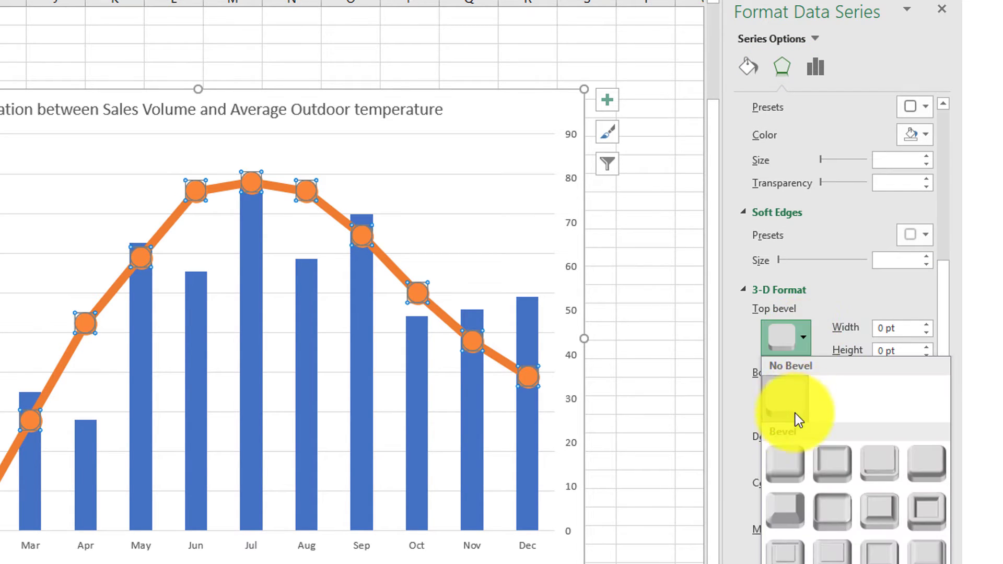
left_click(789, 471)
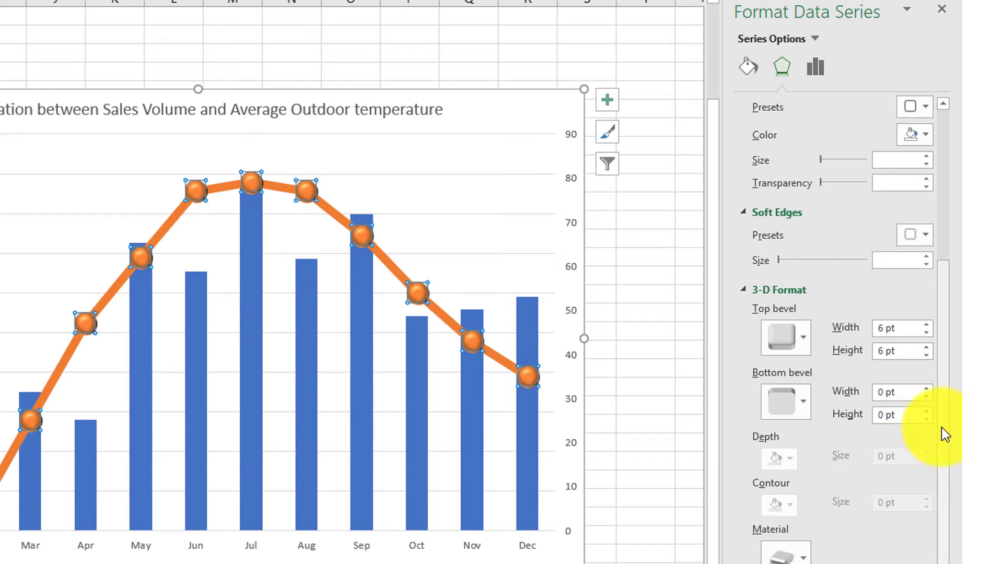
left_click(800, 557)
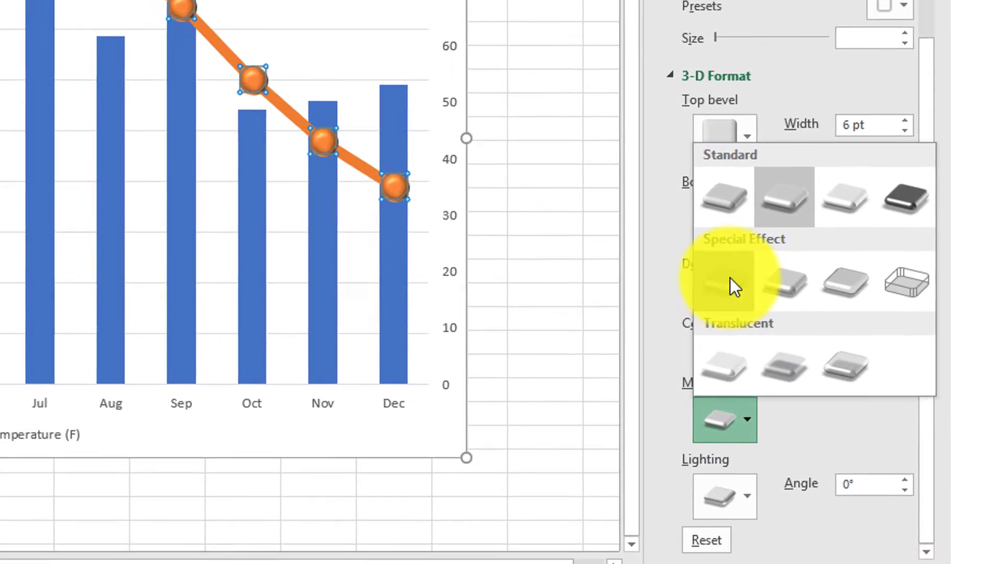
left_click(731, 279)
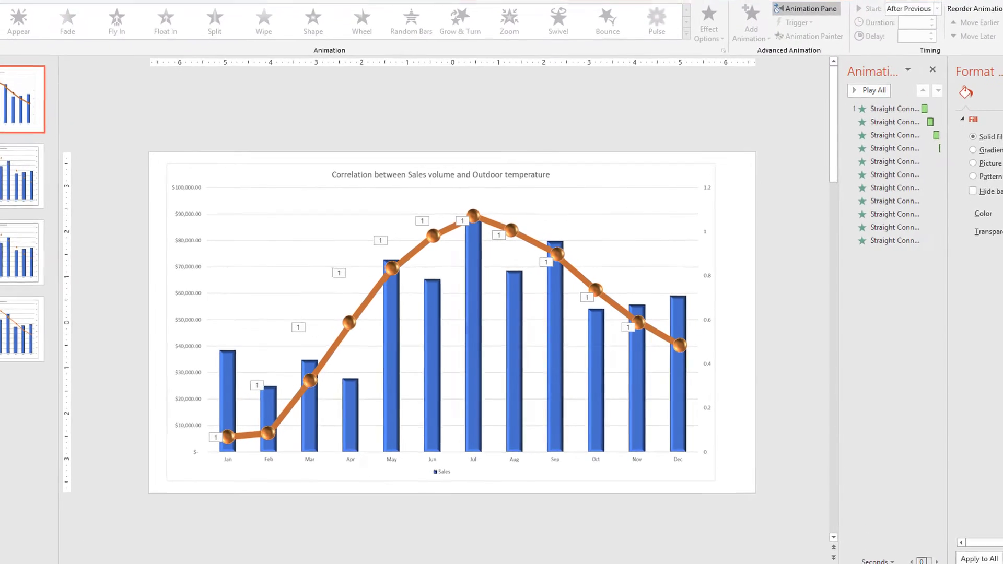
Play All in the Animation Pane to preview the temperature line drawing in month by month
left_click(870, 90)
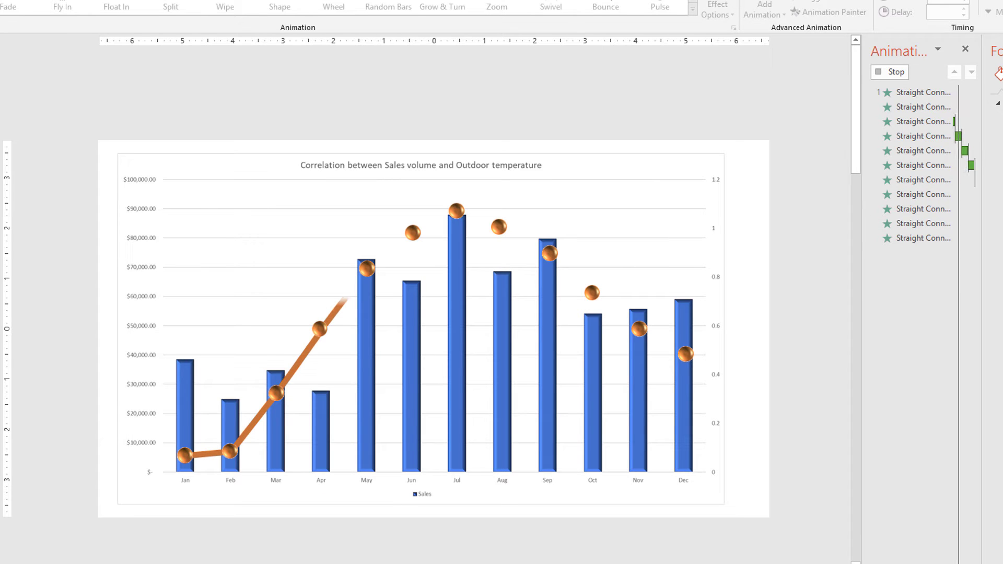